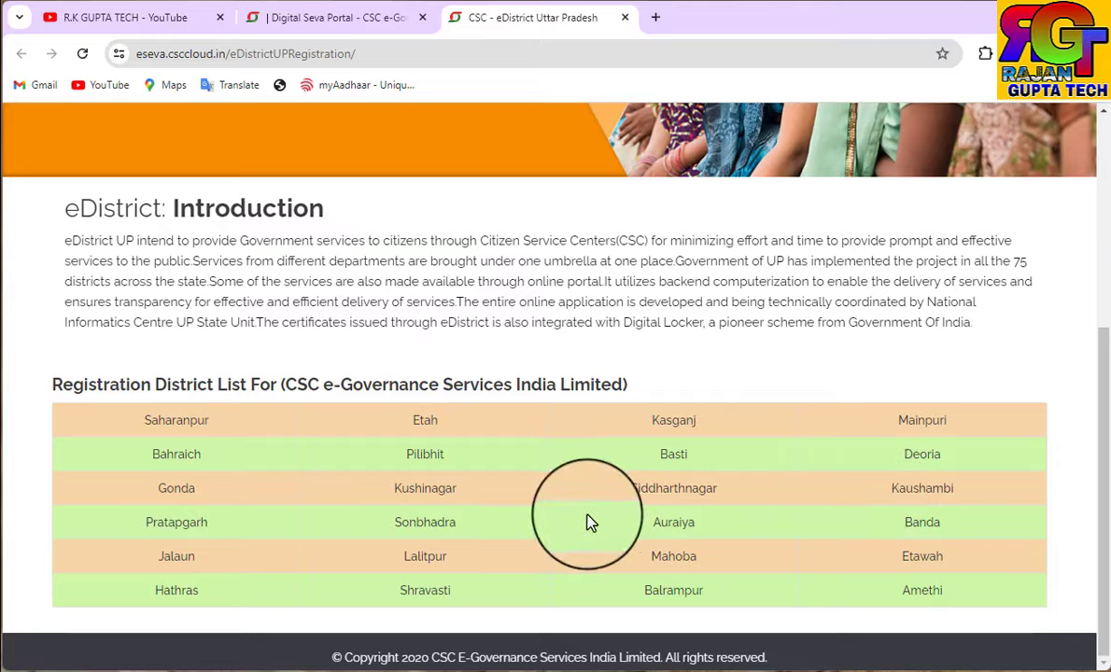
Browse the certificate service banners and examine the registration district list on the eDistrict UP registration page
scroll(588, 521, up, 4)
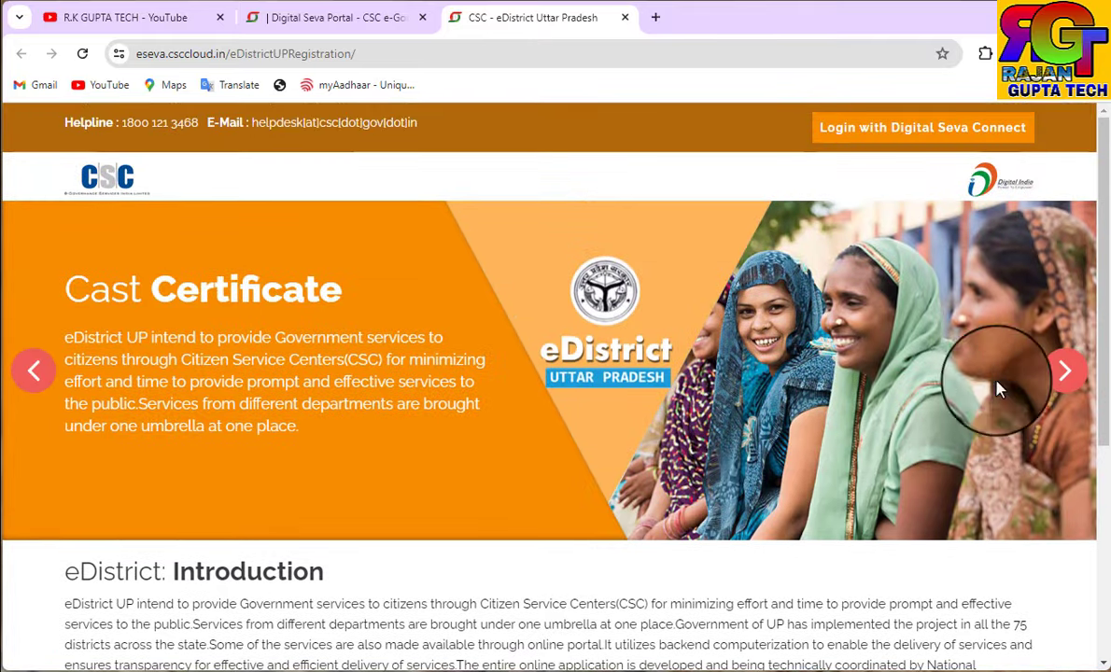
click(1072, 385)
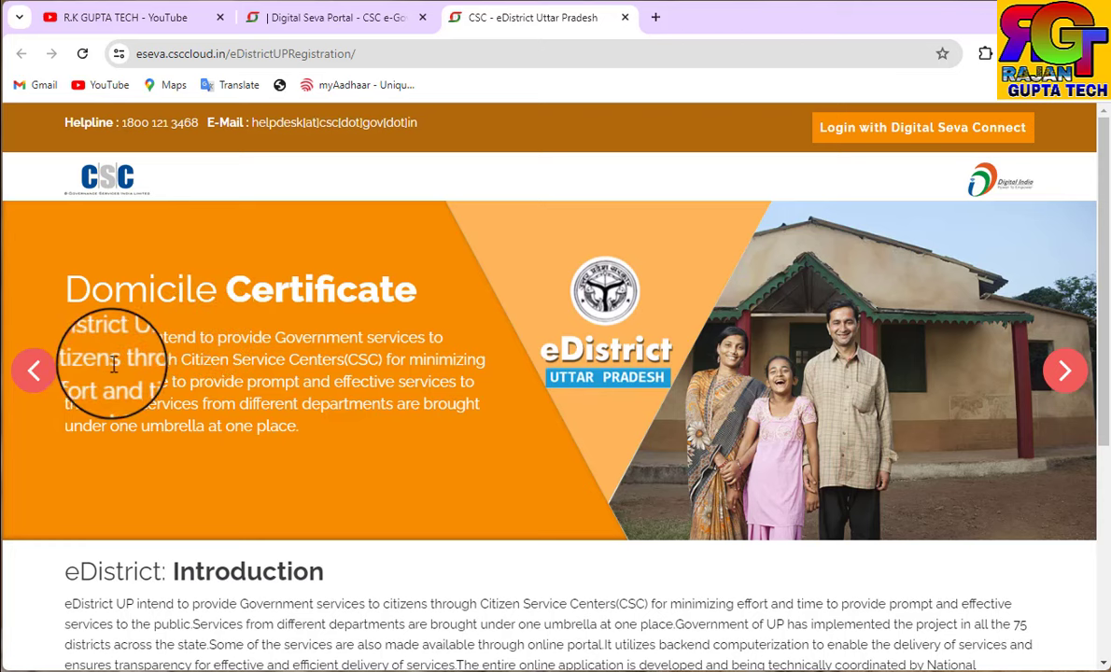
click(33, 373)
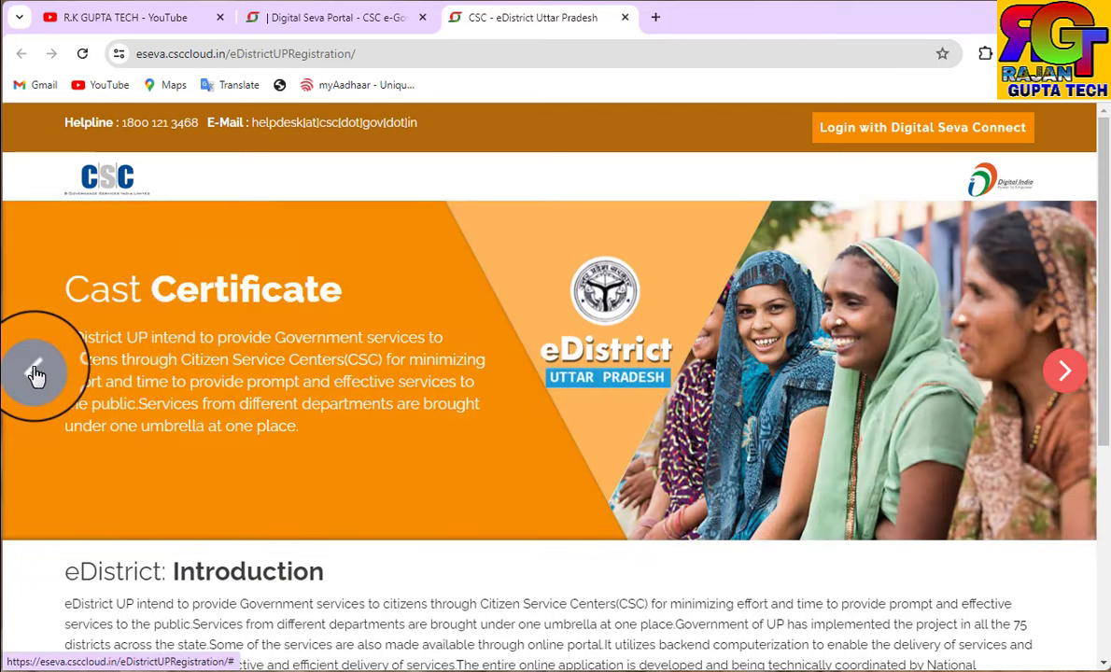
click(37, 374)
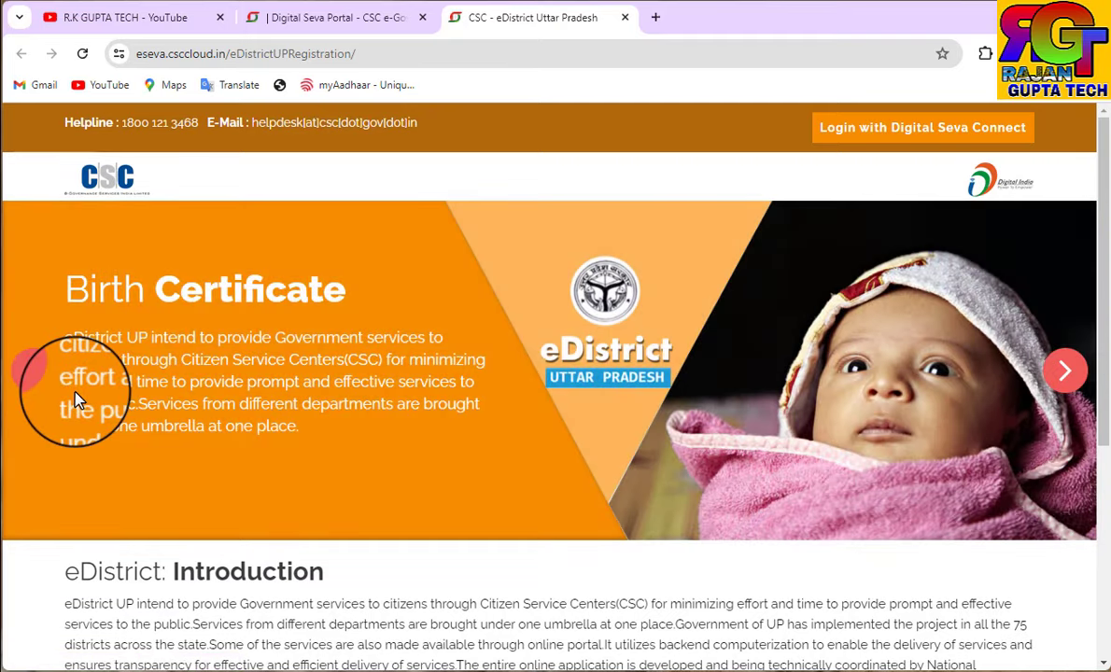
click(1063, 374)
click(1062, 374)
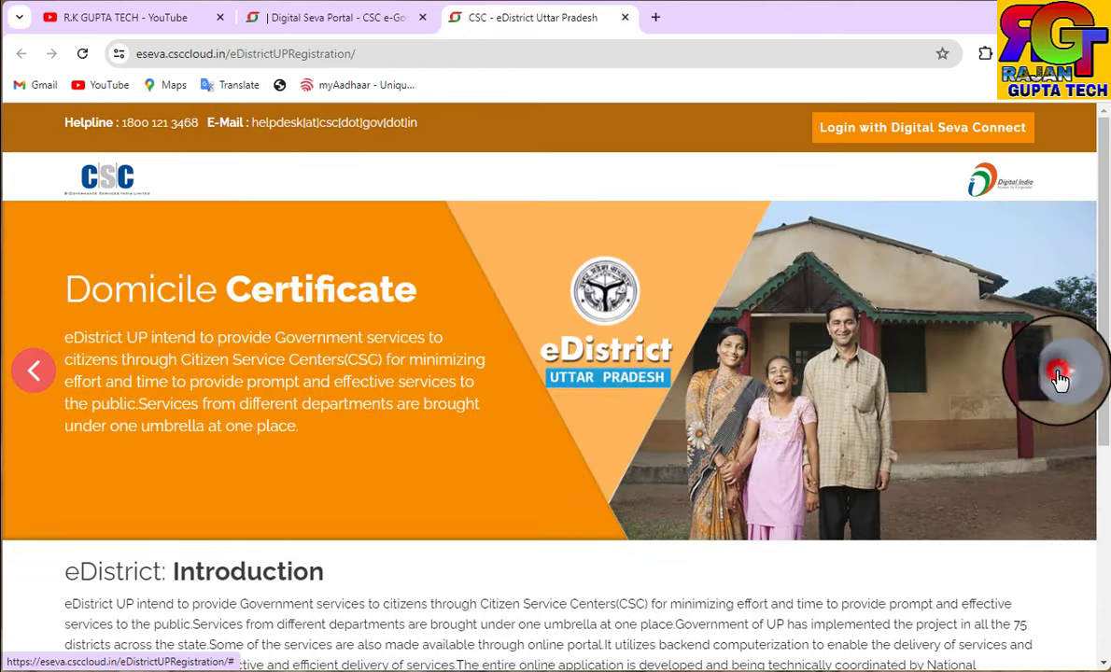
click(1062, 374)
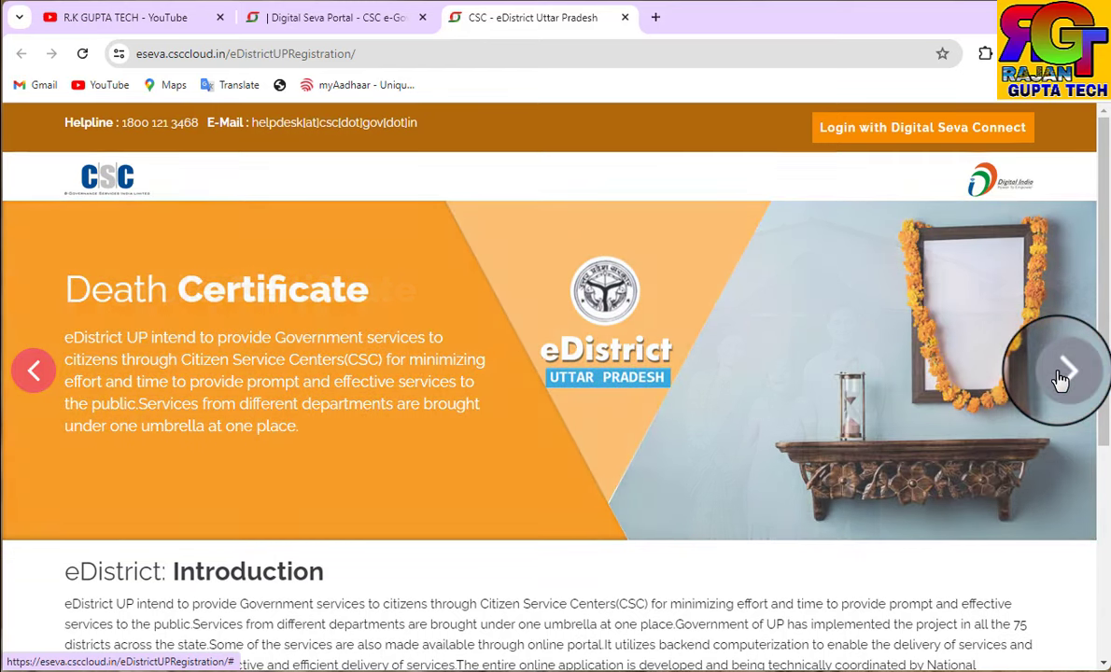
click(1062, 374)
scroll(520, 525, down, 4)
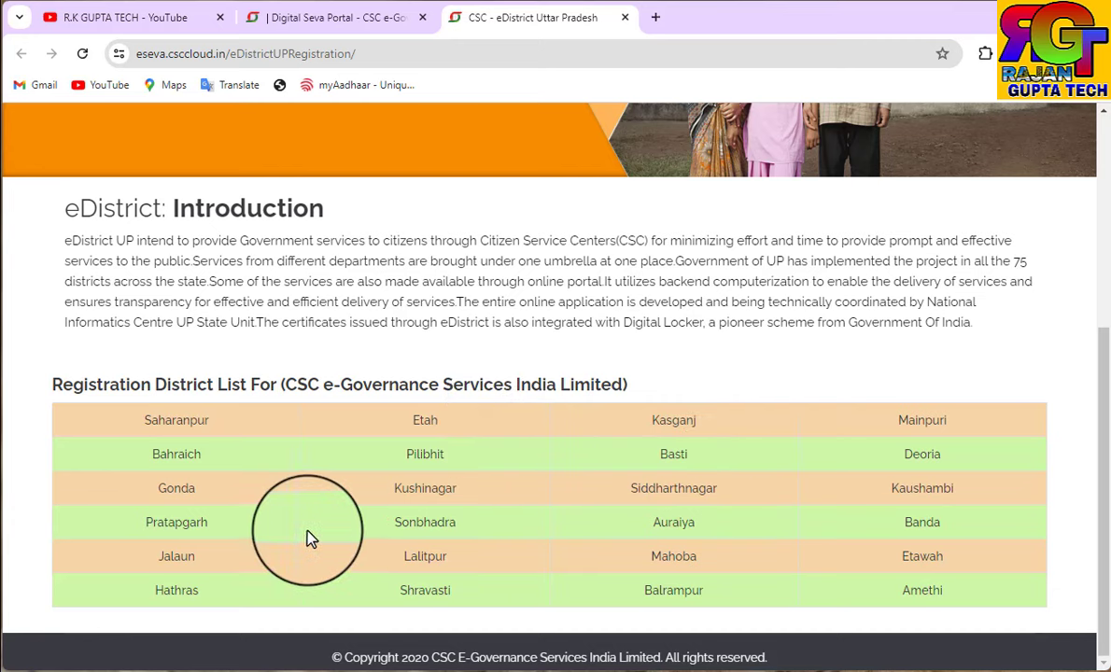
Log in with Digital Seva Connect, accept the declaration below the CSC account details and proceed
scroll(495, 558, up, 4)
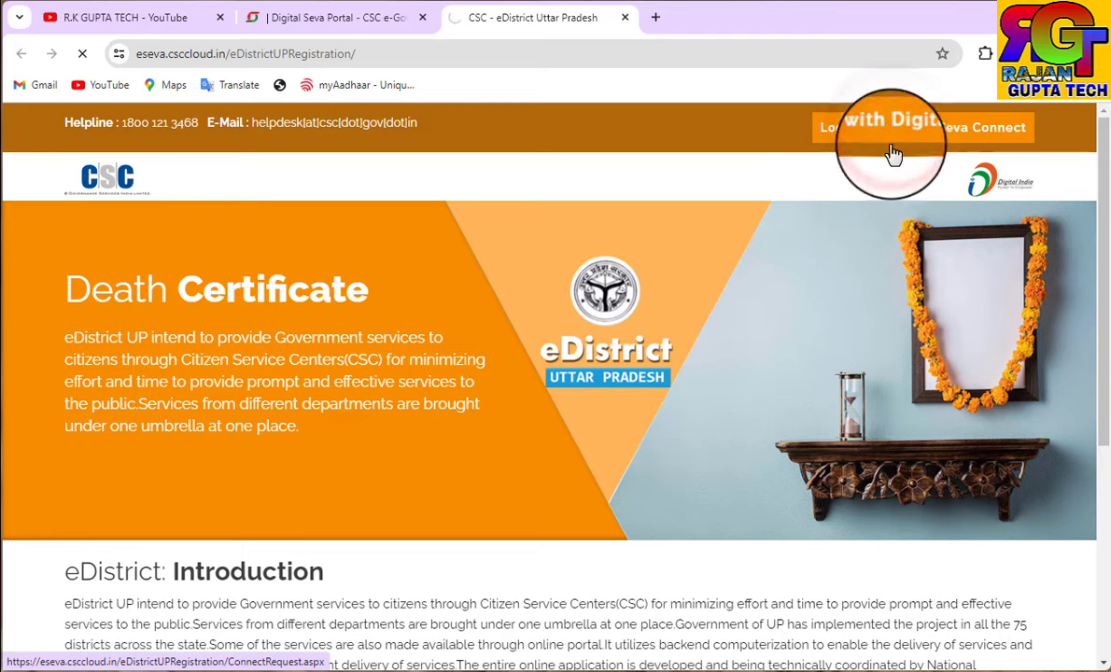
click(829, 130)
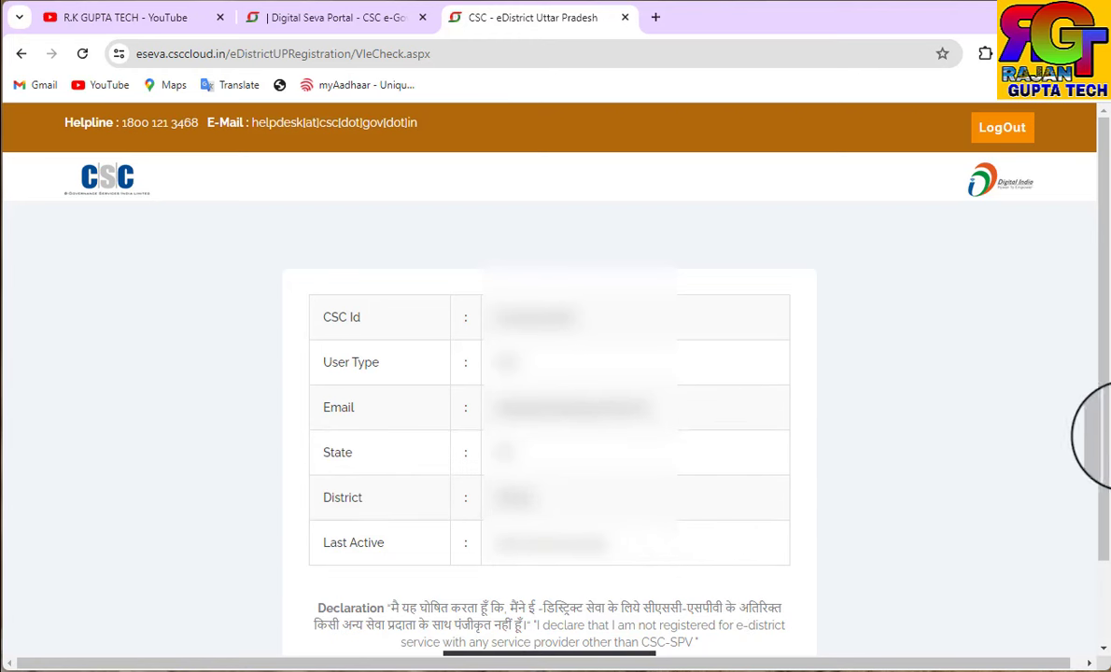
drag(1104, 445, 1105, 464)
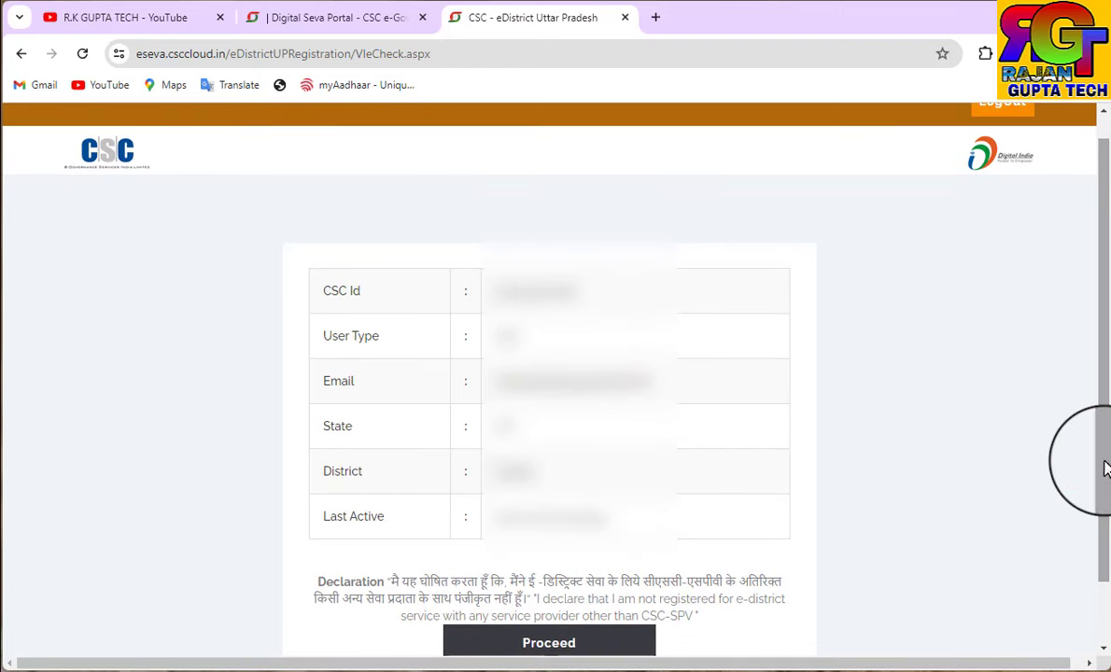
click(576, 644)
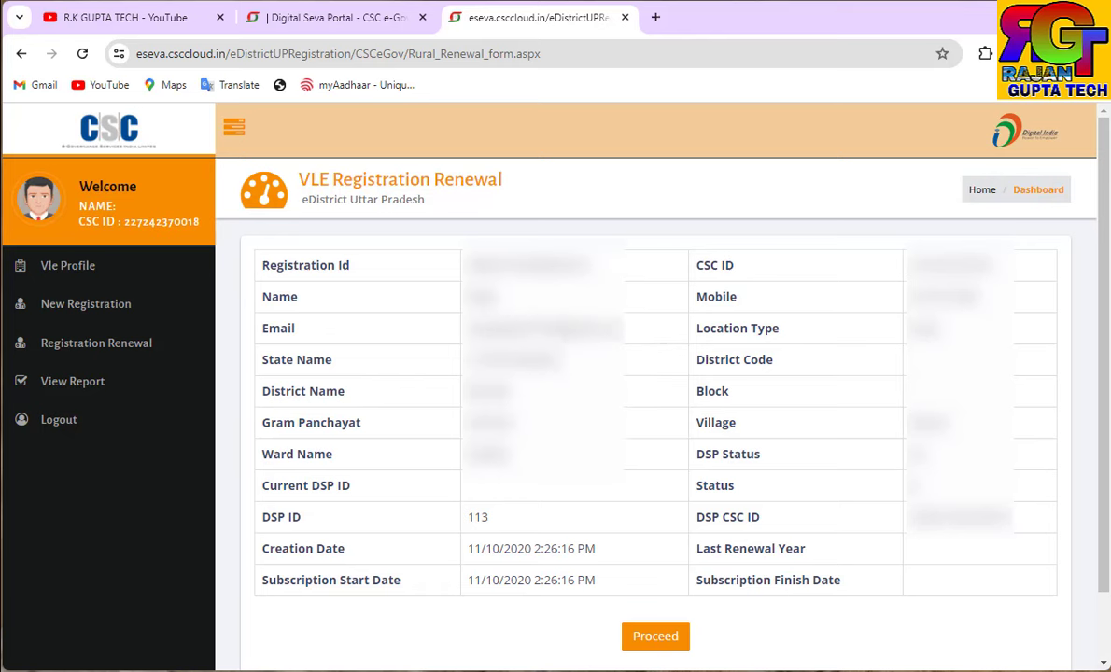
Proceed with the VLE registration renewal, start its CSC wallet payment, and close the payment page
click(652, 650)
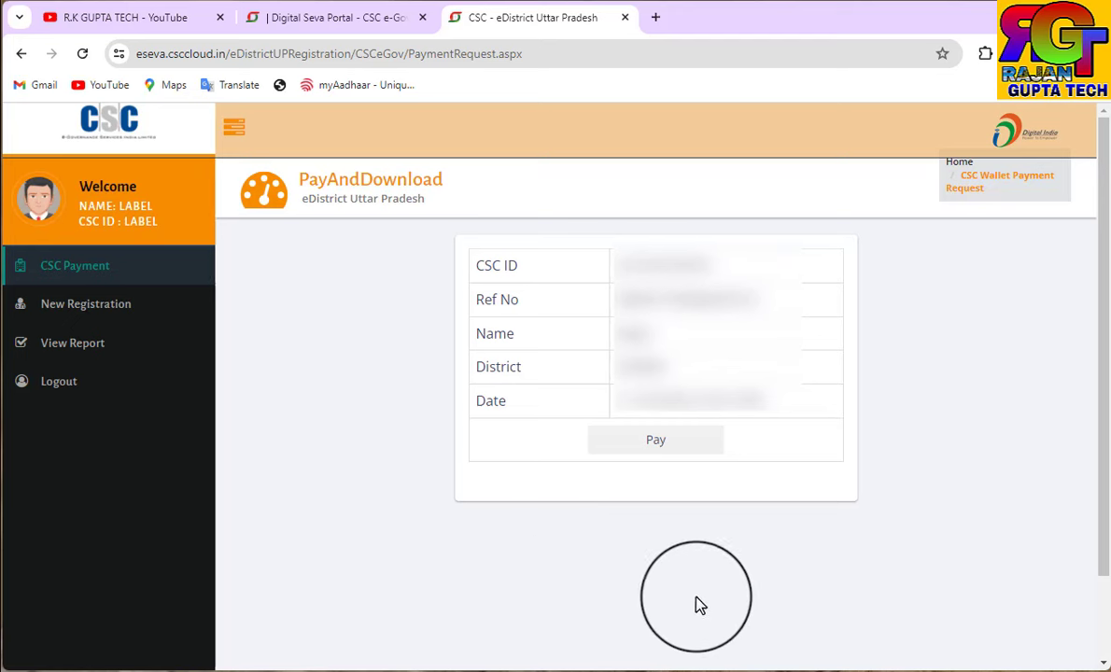
click(652, 445)
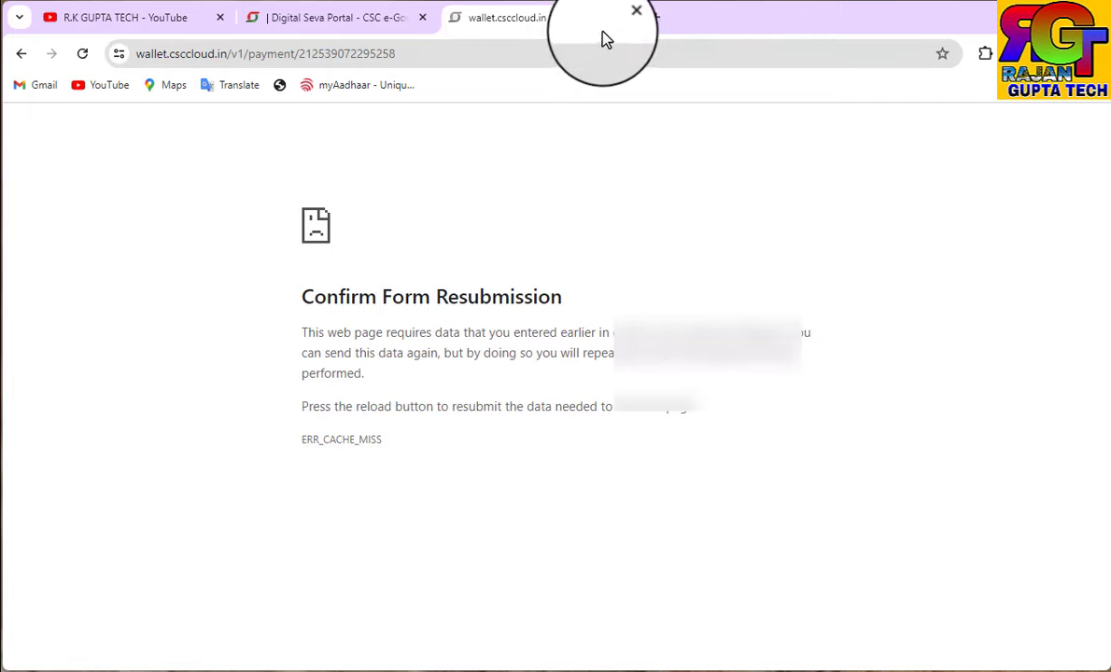
click(636, 11)
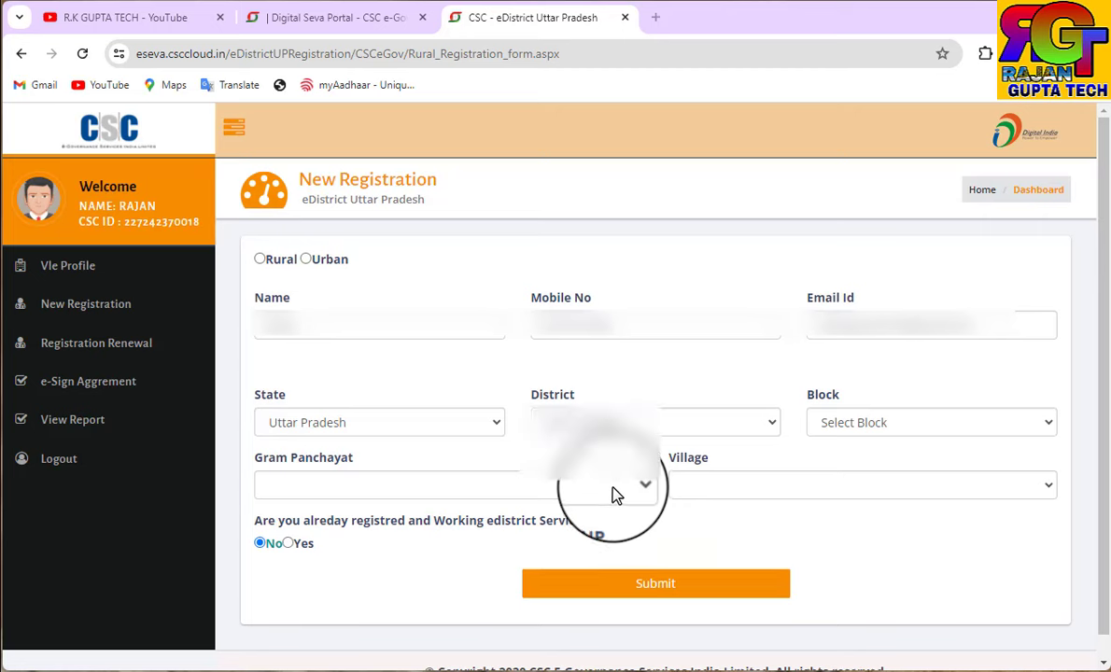
Select the district in the New Registration form
click(640, 415)
click(650, 447)
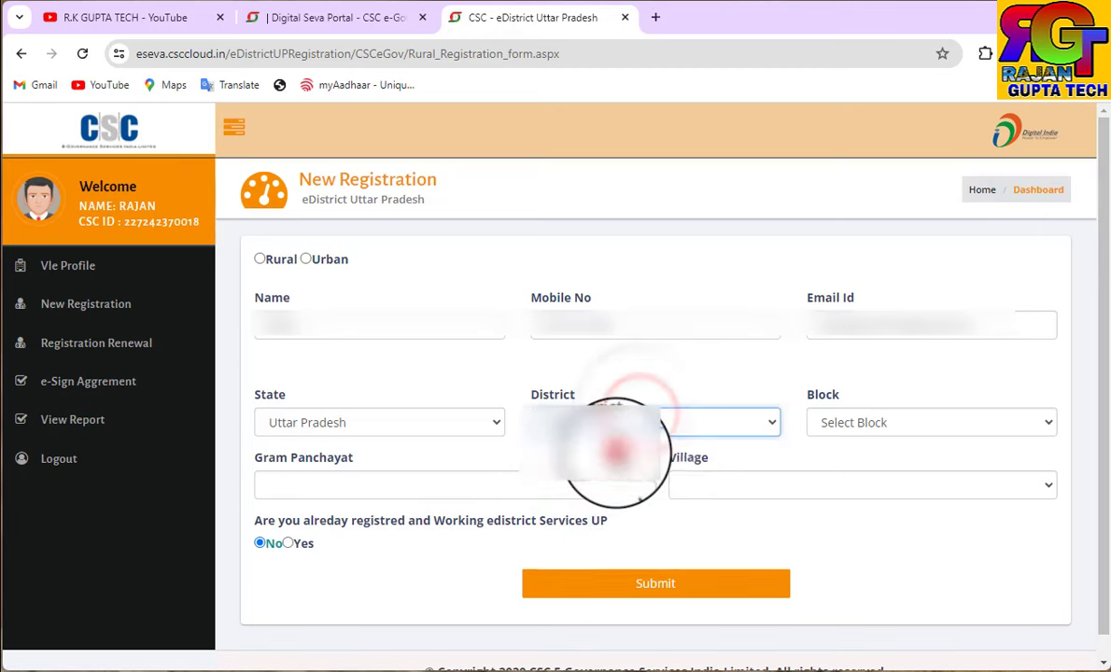
click(608, 415)
click(593, 462)
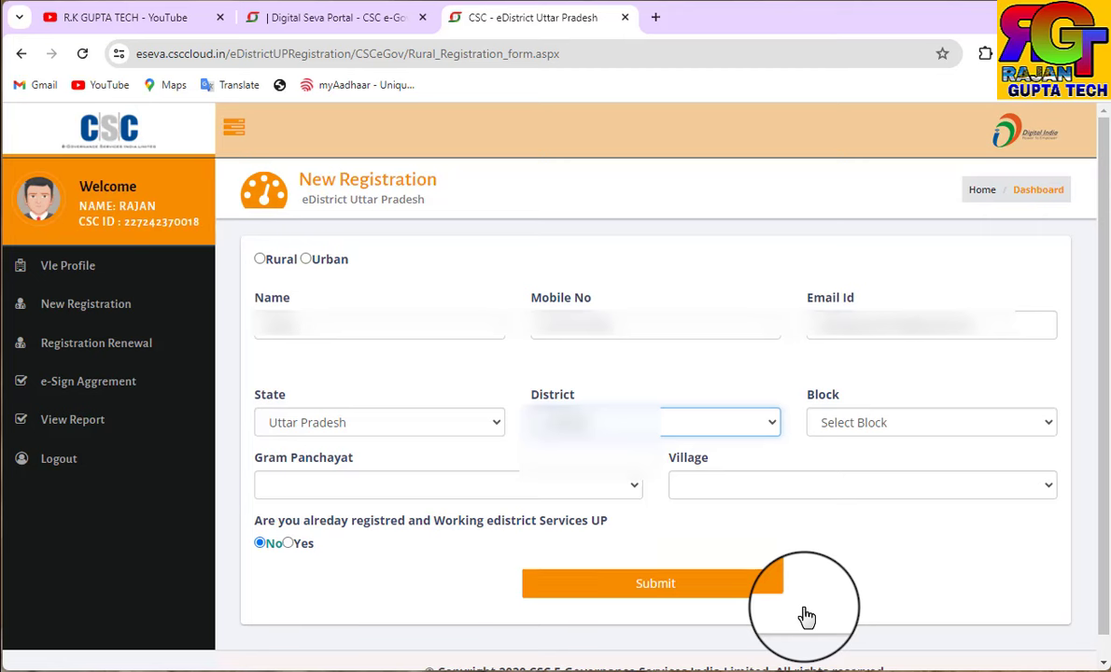
Search the web for "up edistrict" in a new tab, open the eDistrict Uttar Pradesh site, and close the search results
click(655, 17)
click(541, 52)
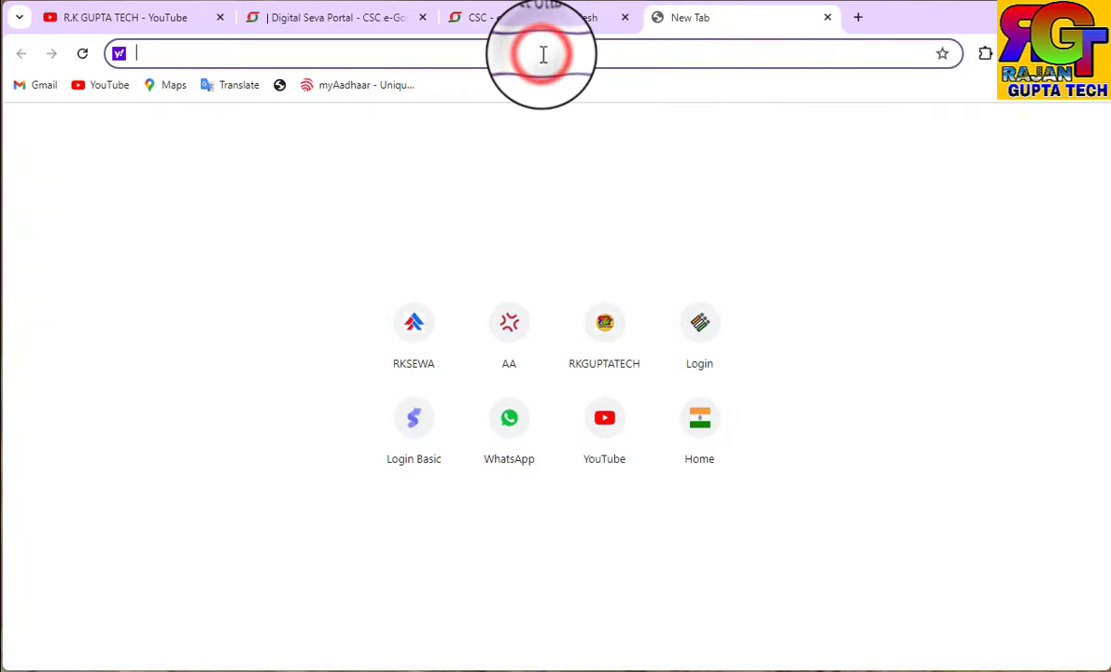
text(up d)
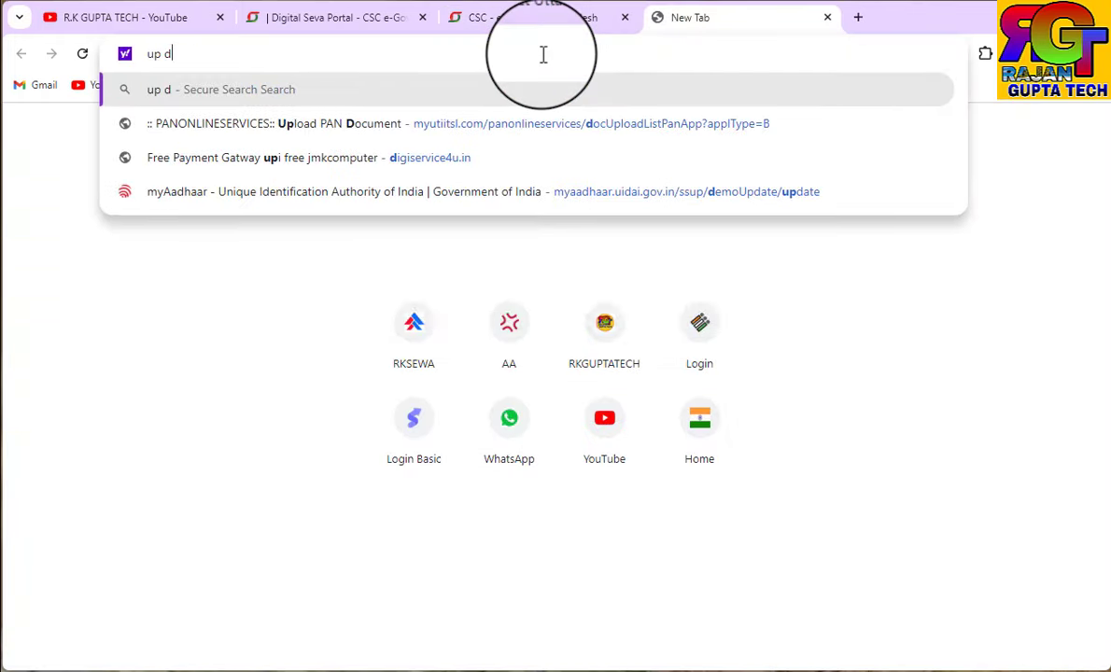
key(BackSpace)
text(ed)
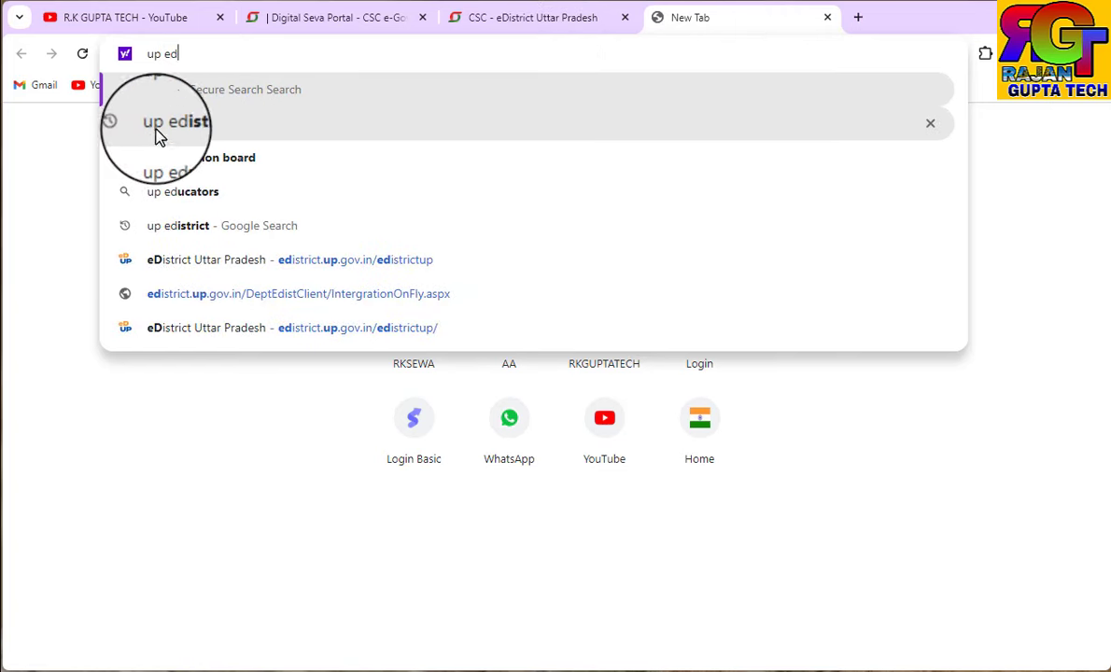
click(159, 131)
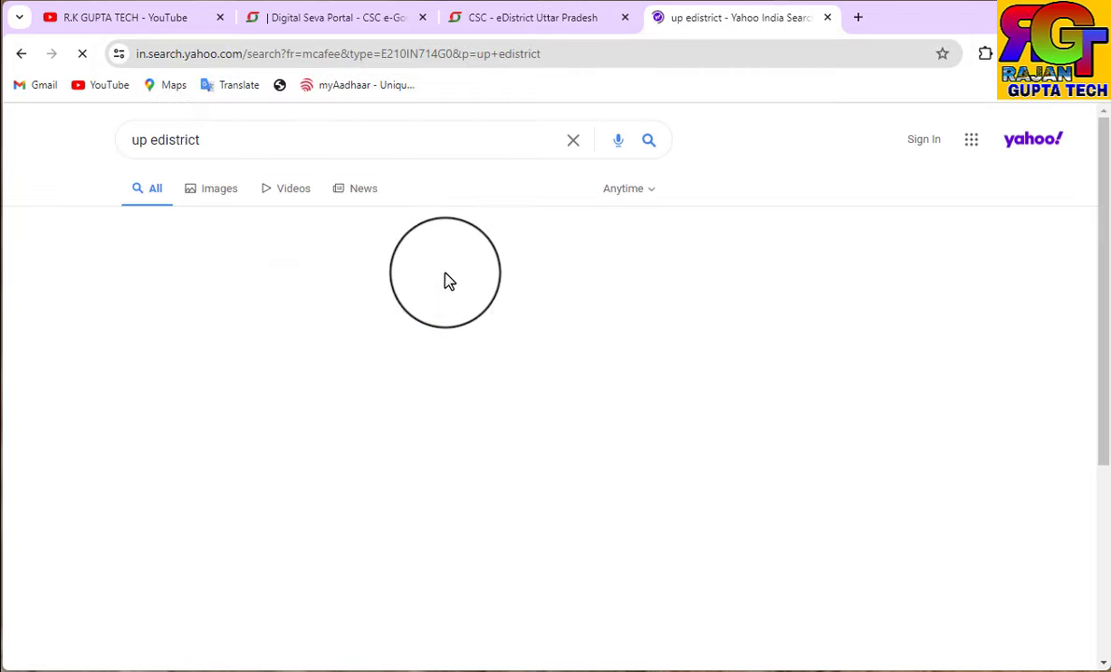
click(211, 282)
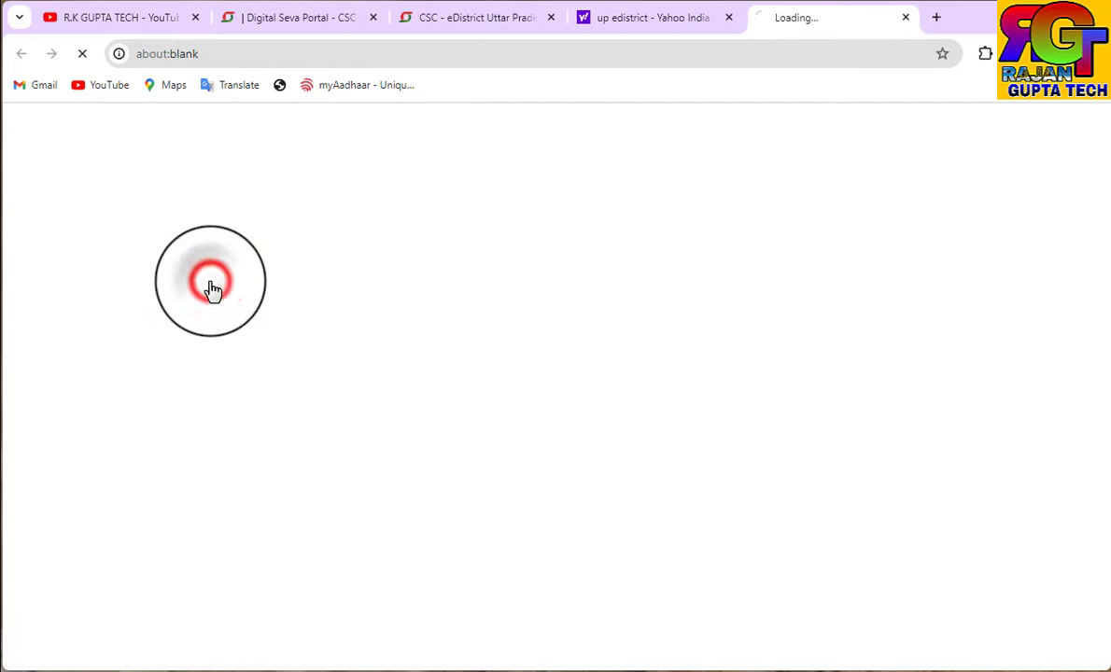
click(728, 18)
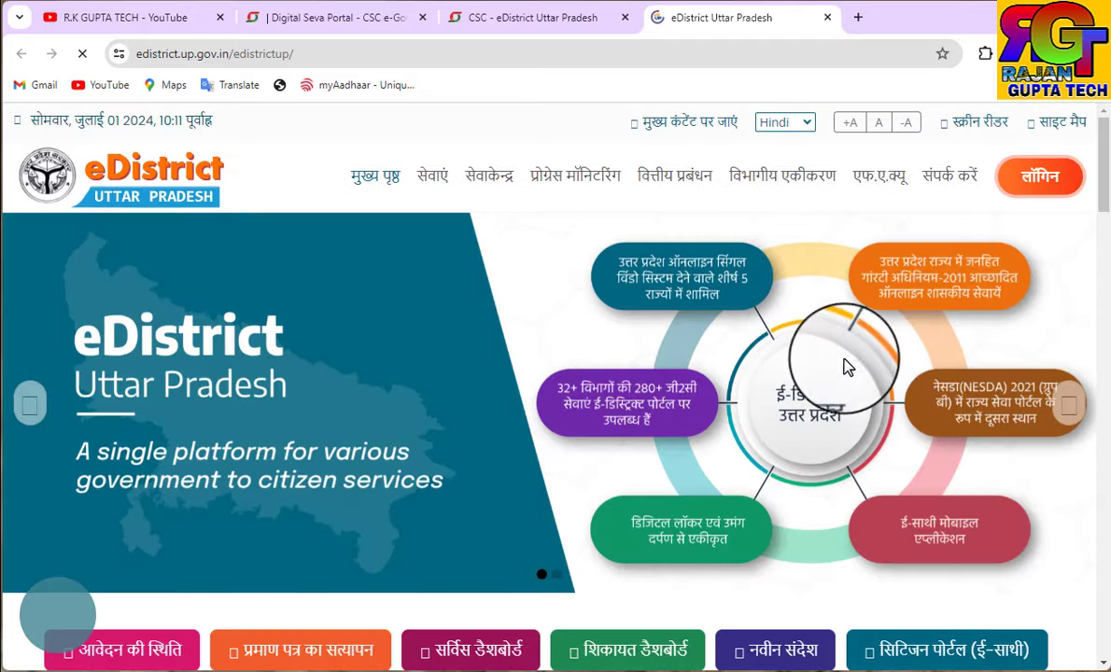
Open the eDistrict login (ई-डिस्ट्रिक्ट लॉगिन) page and log in as Csc/eDistrict User
mouse_move(1046, 182)
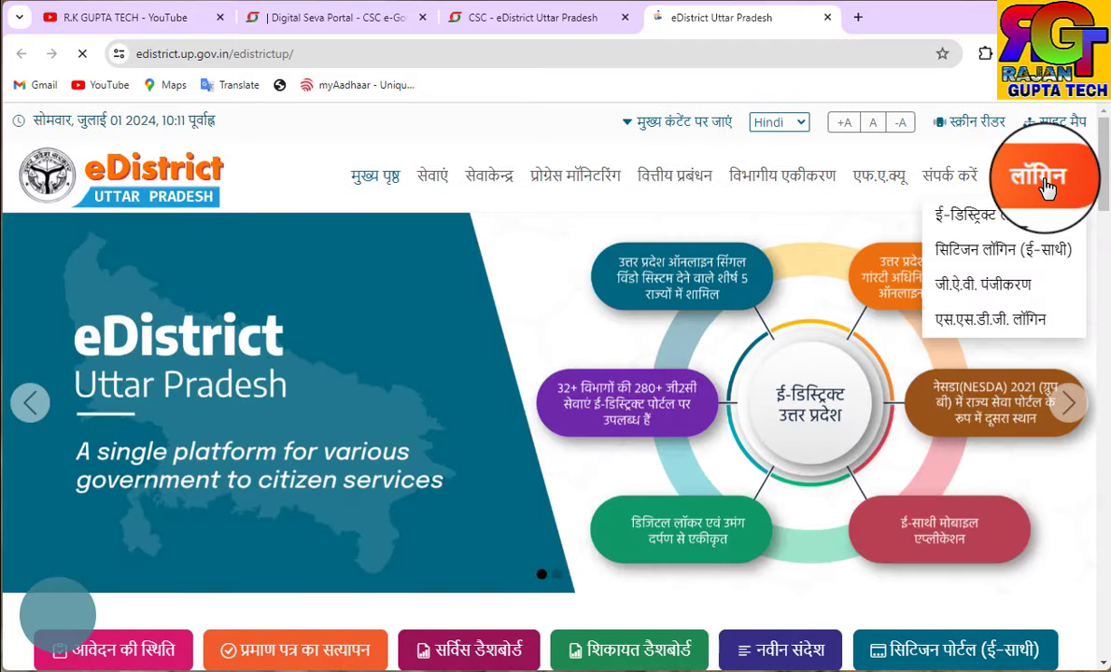
click(1048, 219)
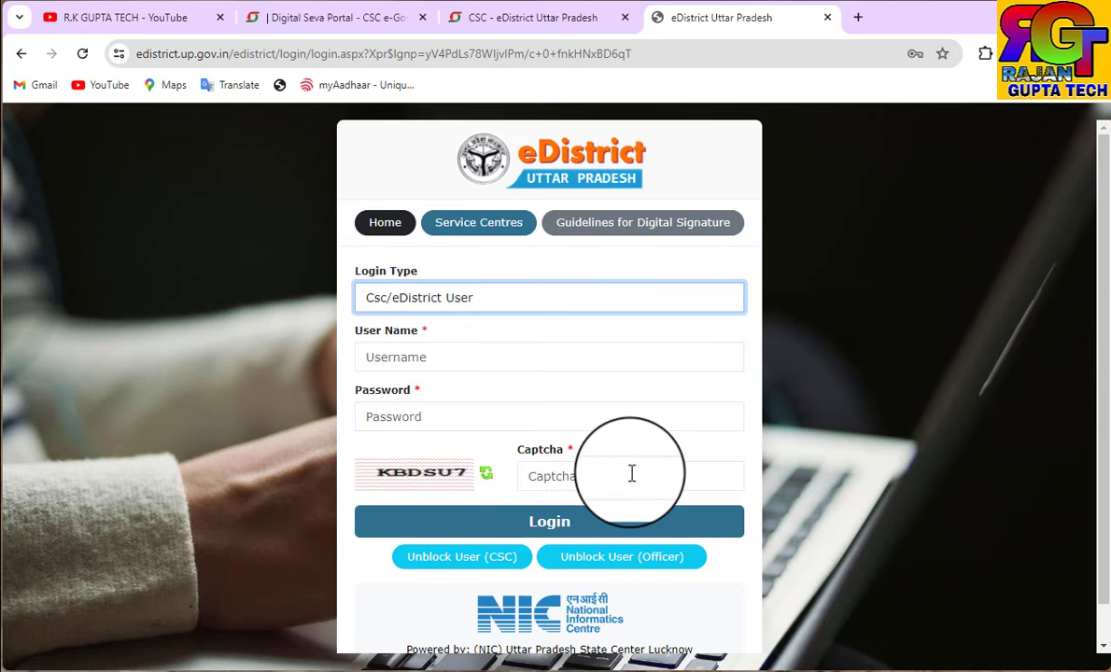
click(511, 529)
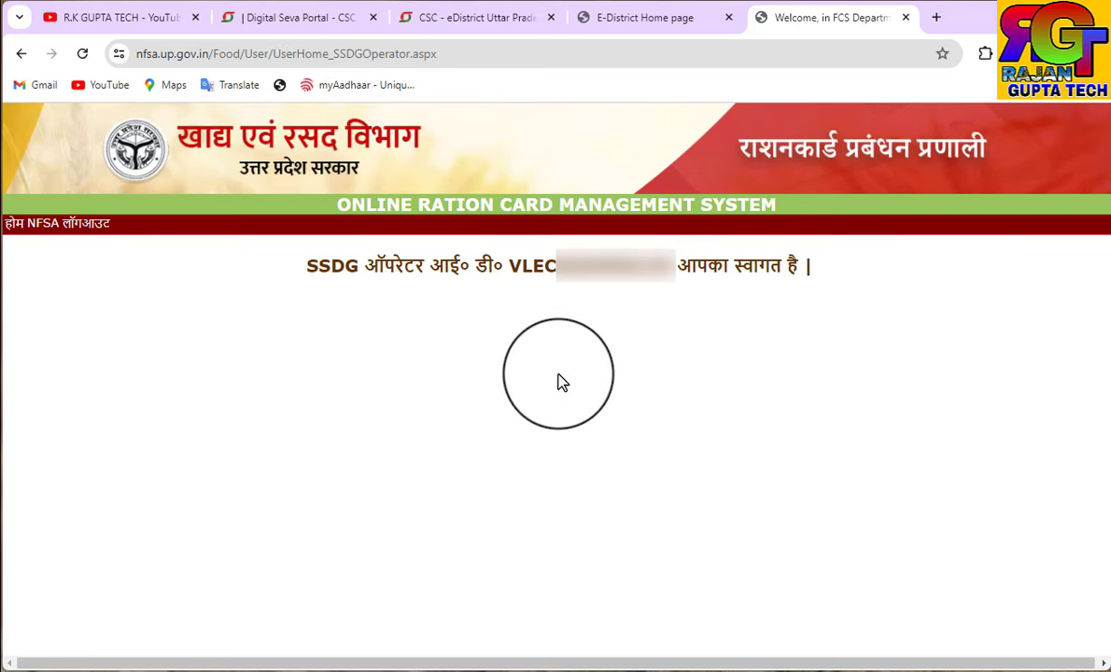
Open 03.NFSA in the ration card management system and review its list of ration card services
click(26, 226)
click(568, 241)
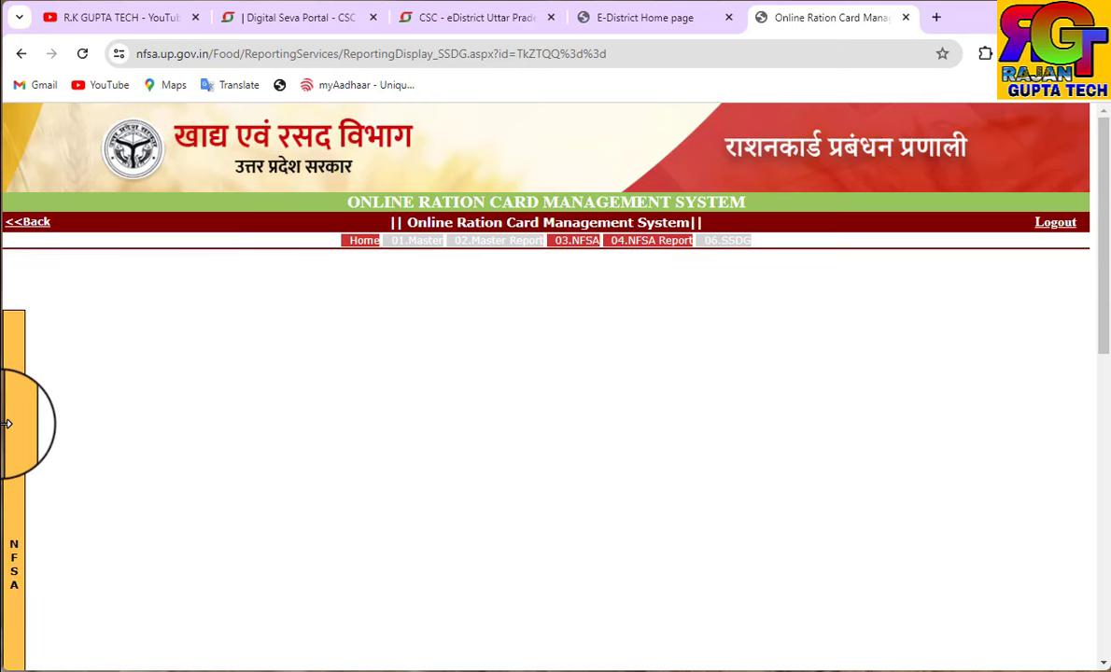
mouse_move(50, 347)
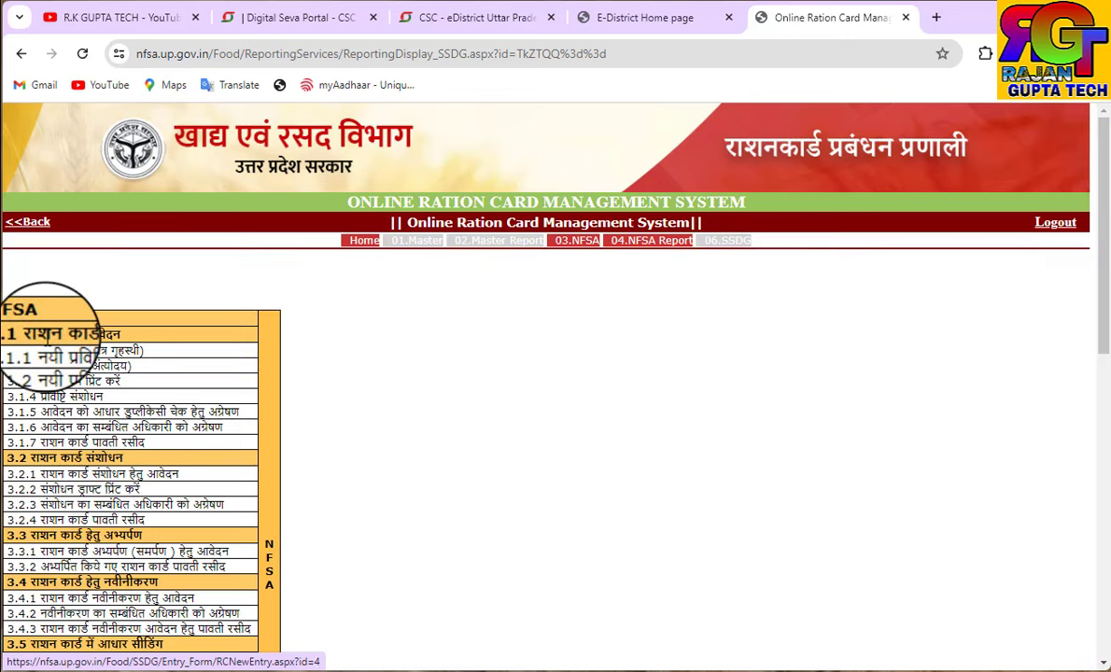
scroll(51, 347, down, 1)
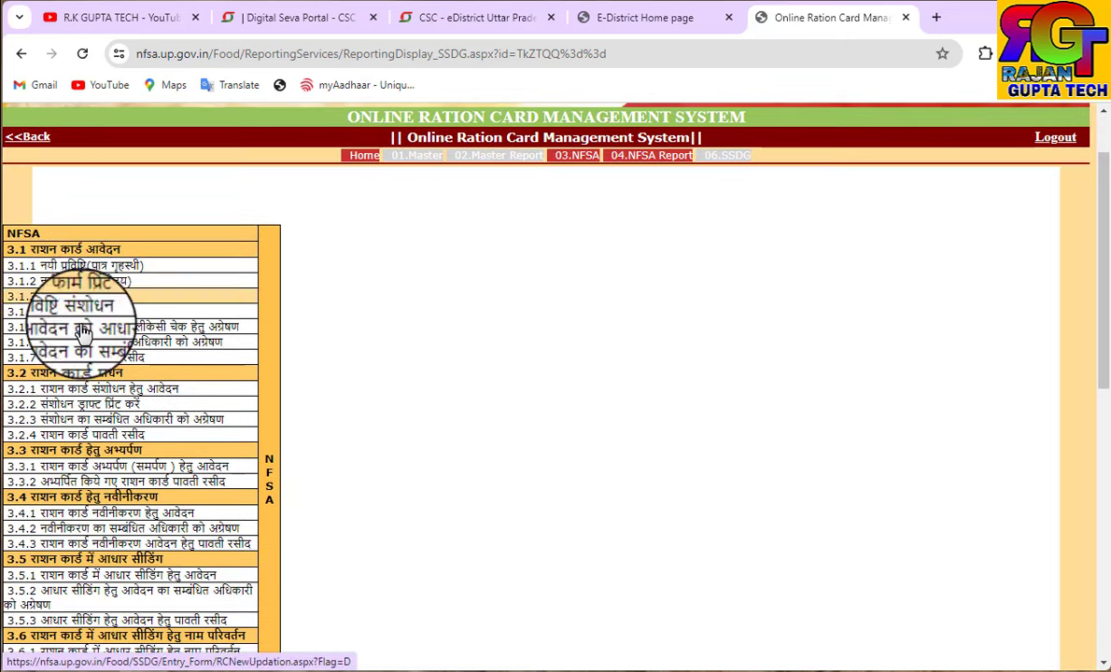
scroll(60, 378, down, 2)
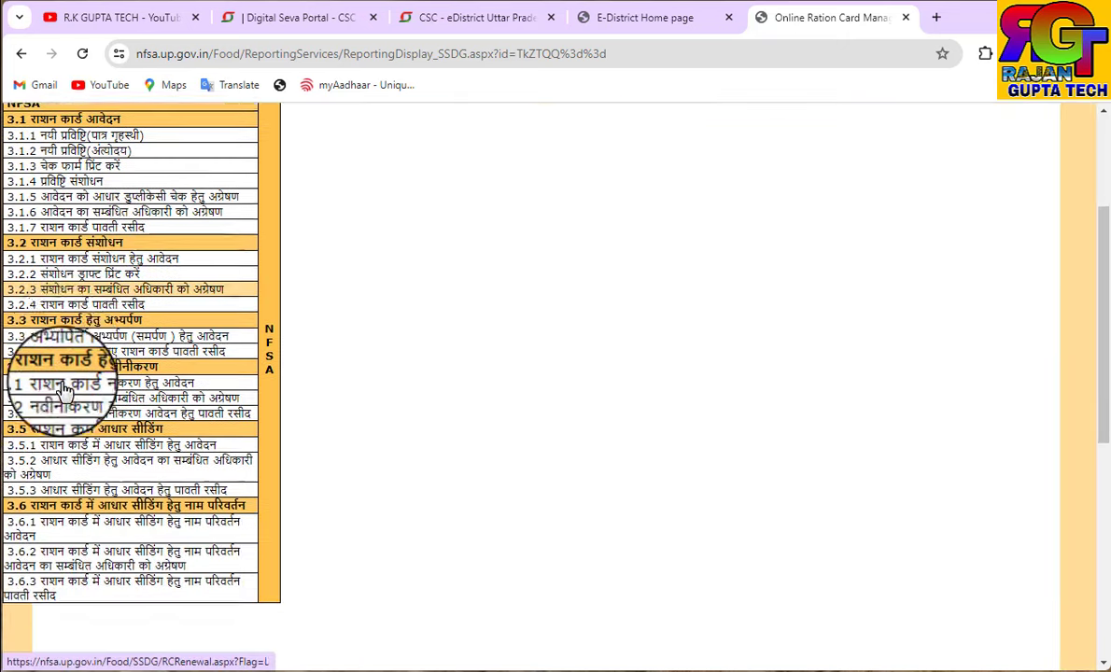